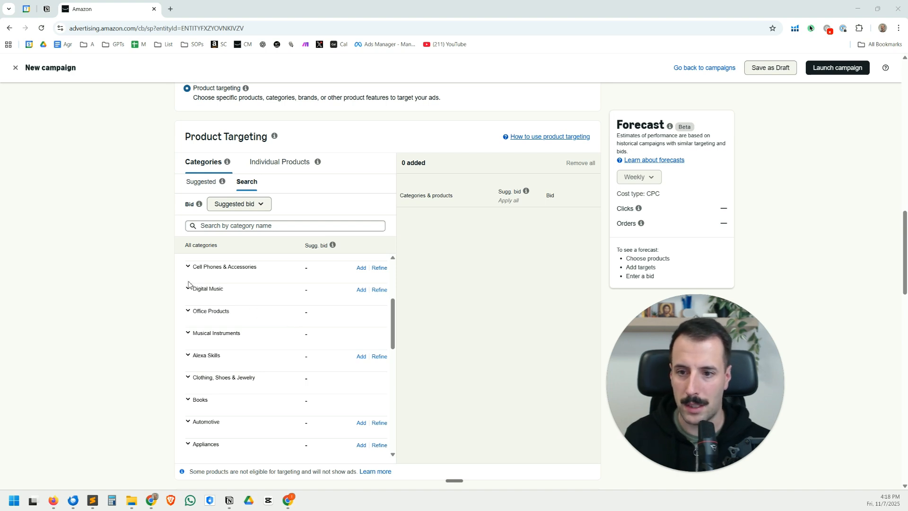
Add the Sitars category under Musical Instruments > Stringed Musical Instruments > String Folk & World Instruments as a target with a $0.75 bid
scroll(239, 352, "up", 1)
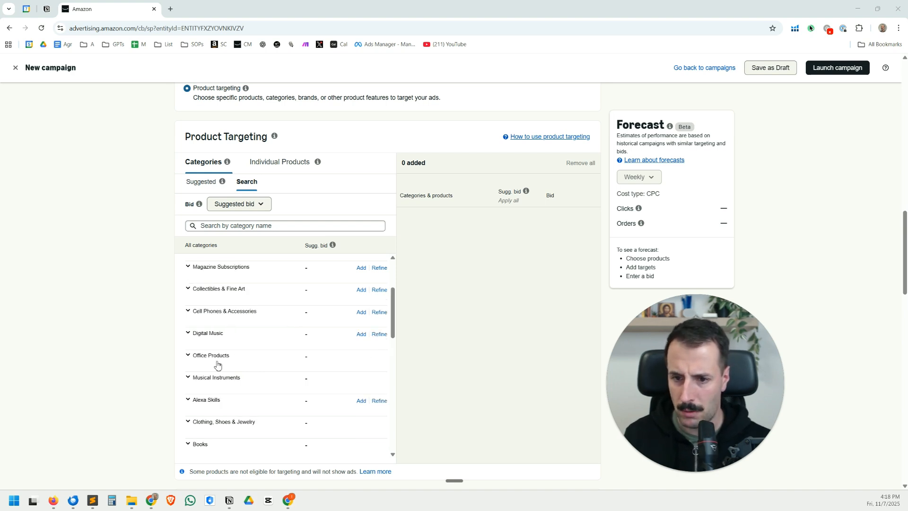
left_click(188, 377)
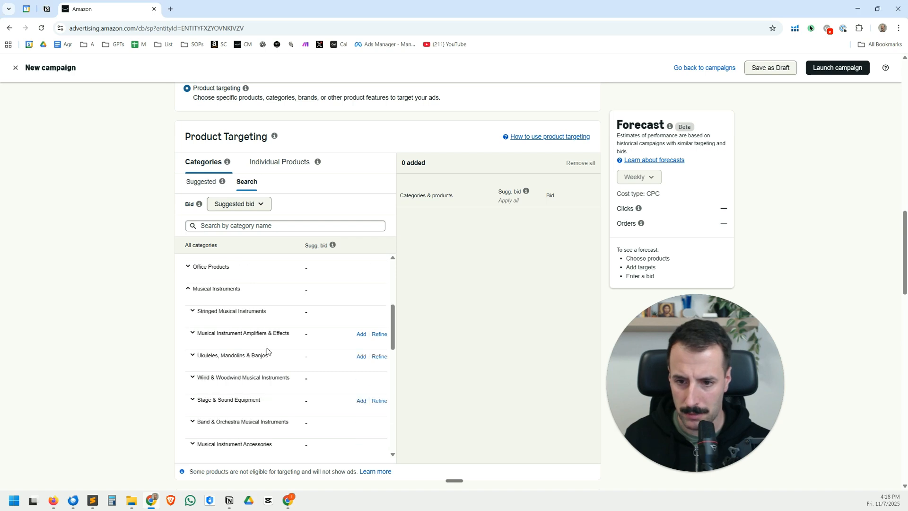
left_click(193, 312)
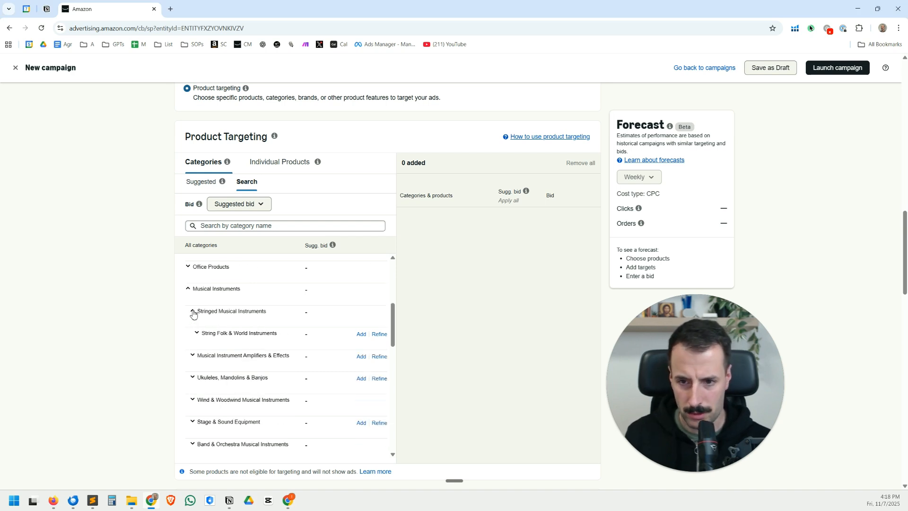
scroll(252, 330, "down", 1)
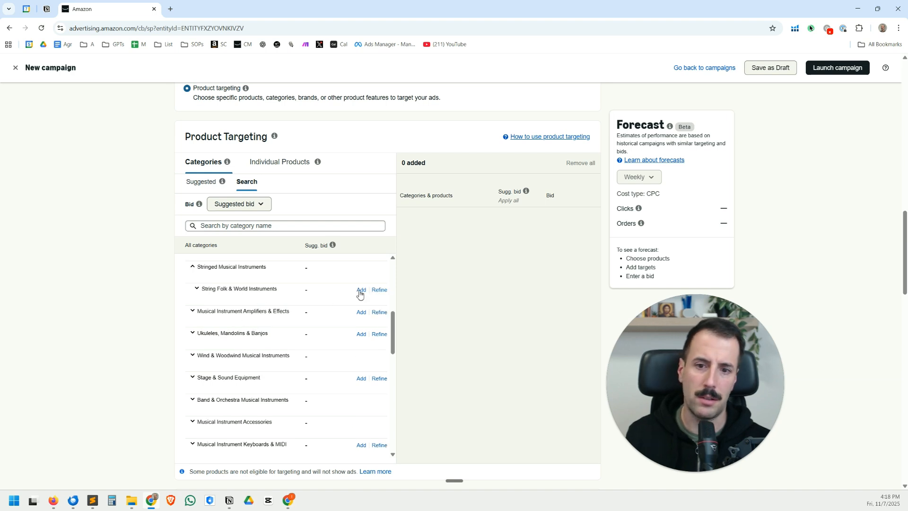
left_click(197, 290)
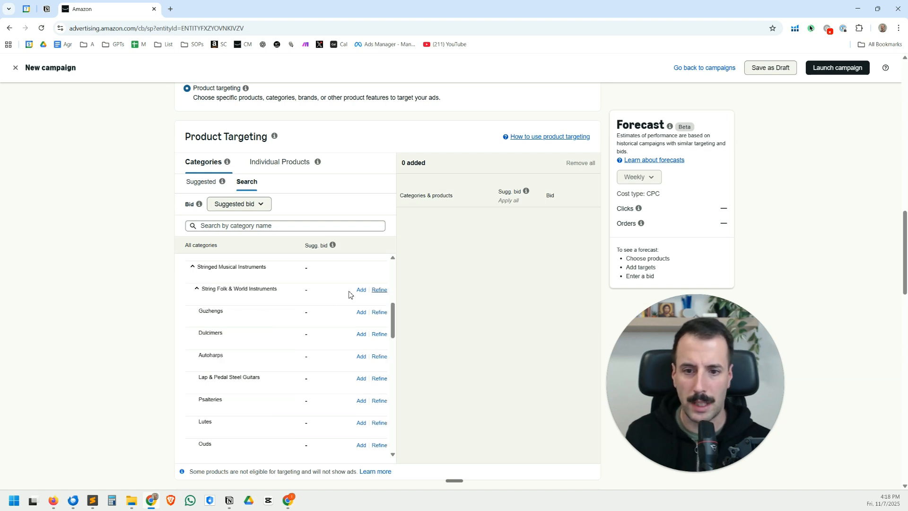
scroll(283, 356, "down", 3)
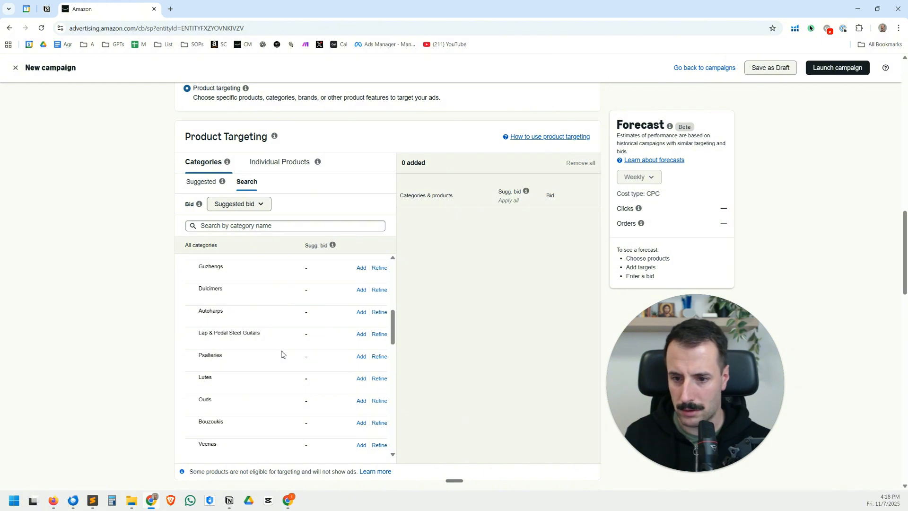
scroll(283, 355, "down", 1)
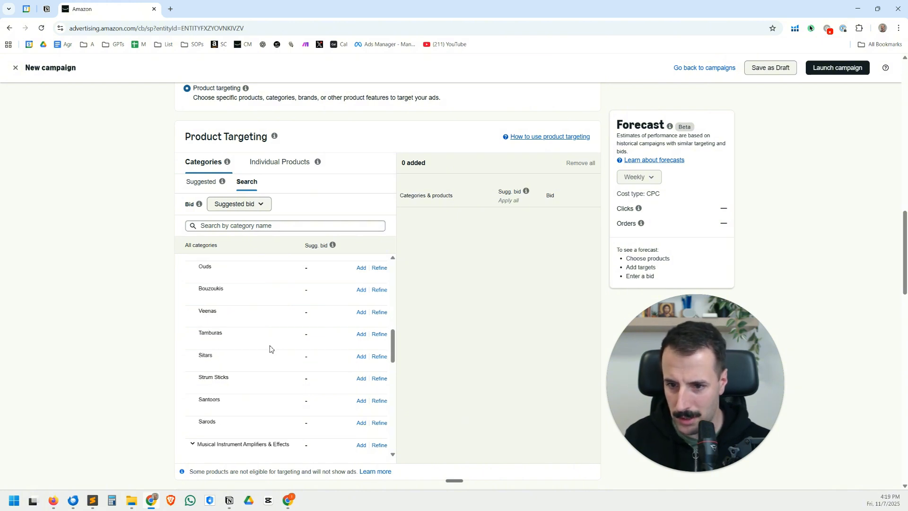
left_click(361, 357)
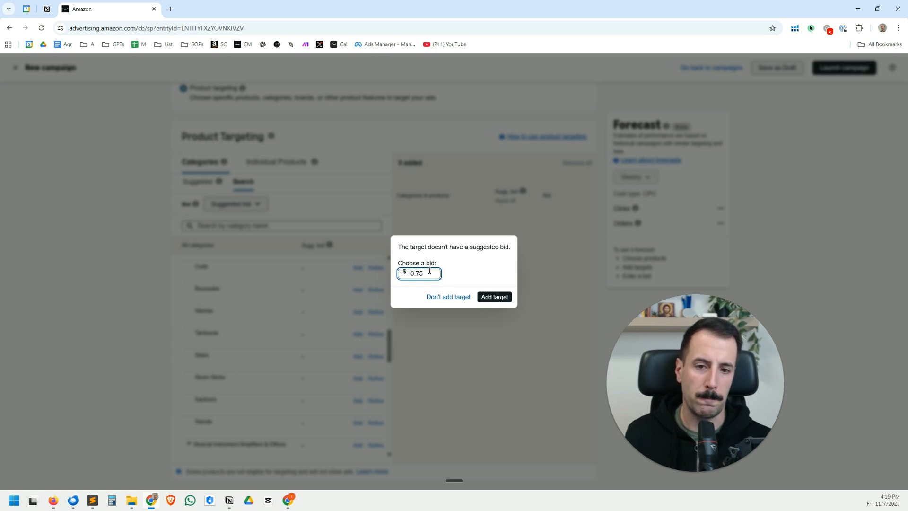
left_click(495, 298)
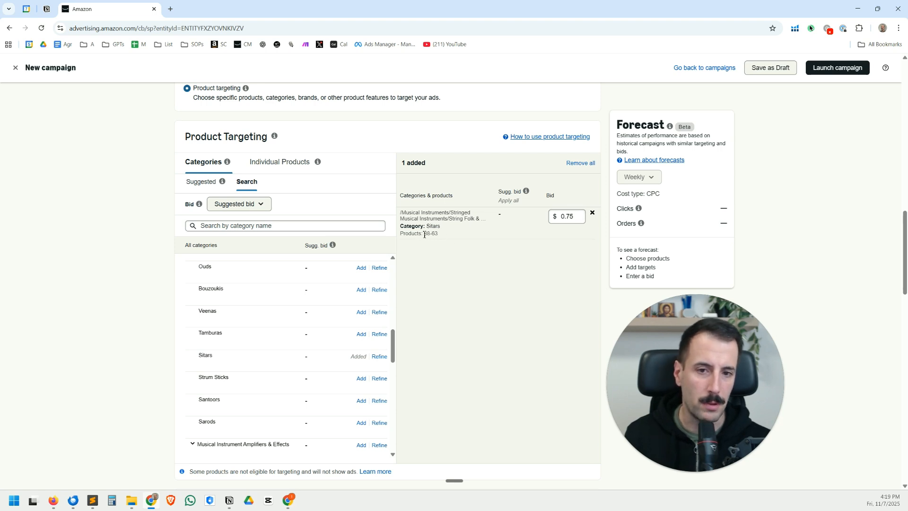
Examine the estimated product count shown for the added Sitars category target
left_click_drag(425, 235, 445, 237)
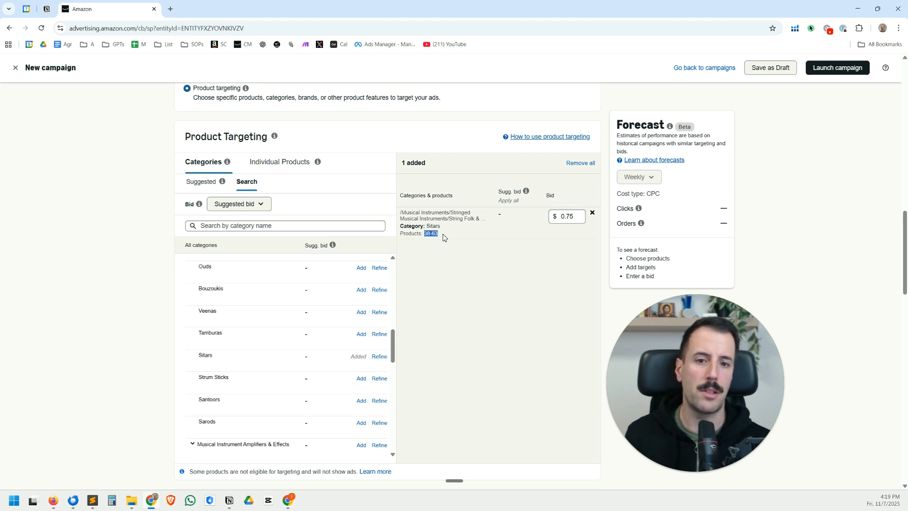
left_click(444, 237)
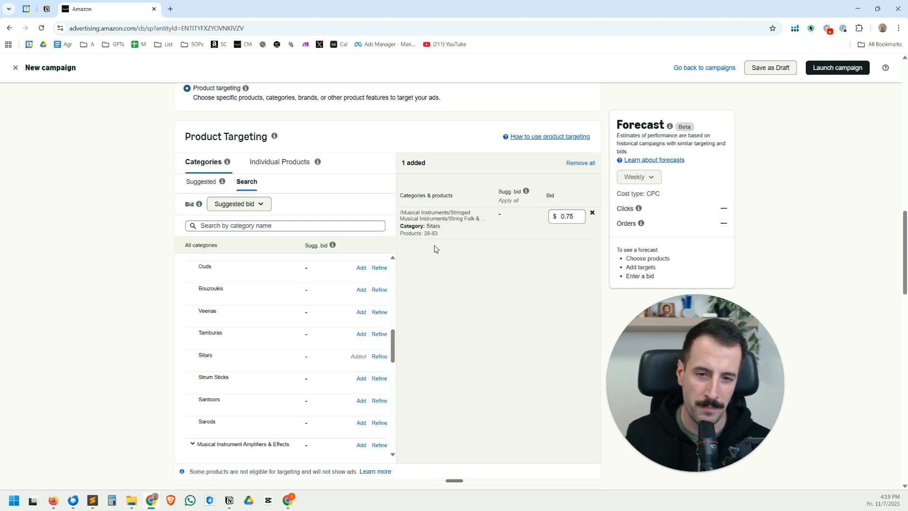
left_click_drag(425, 233, 449, 237)
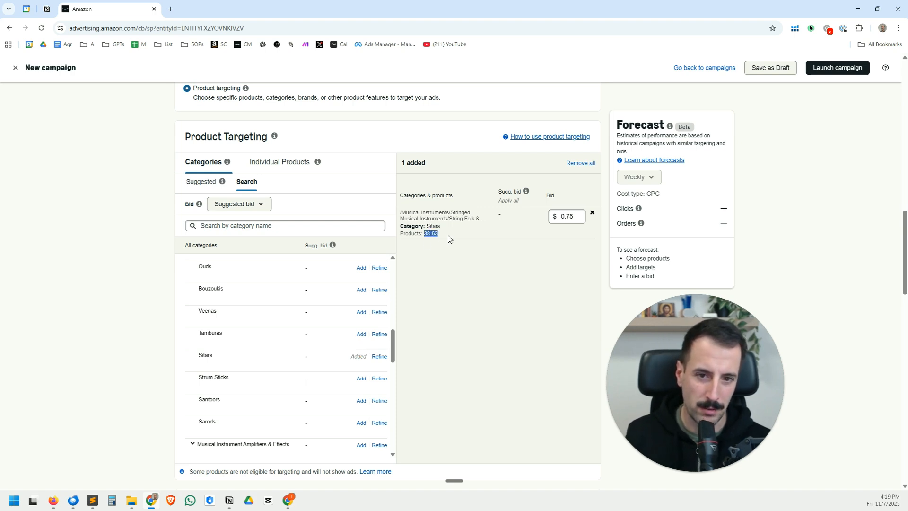
left_click(449, 238)
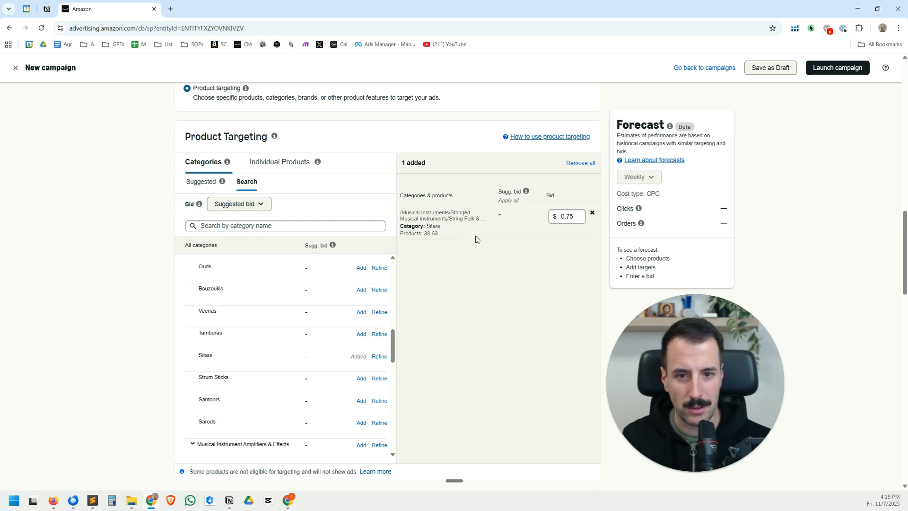
Check the refinement options and available brands for String Folk & World Instruments, and close them without adding a target
scroll(270, 360, "up", 3)
scroll(247, 359, "up", 3)
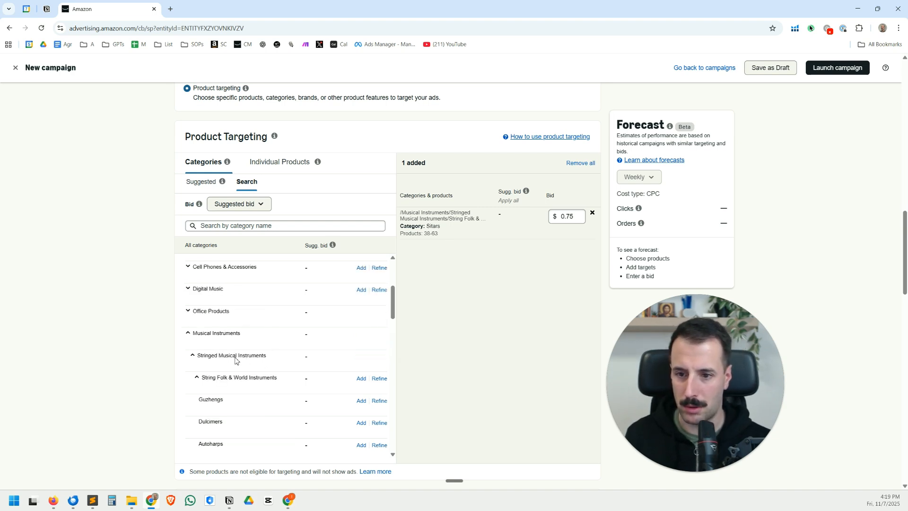
left_click(196, 378)
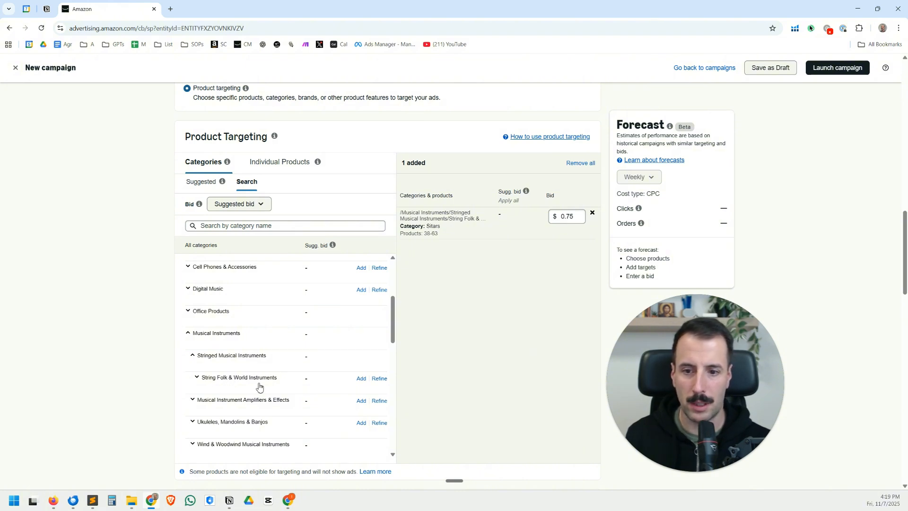
left_click(379, 379)
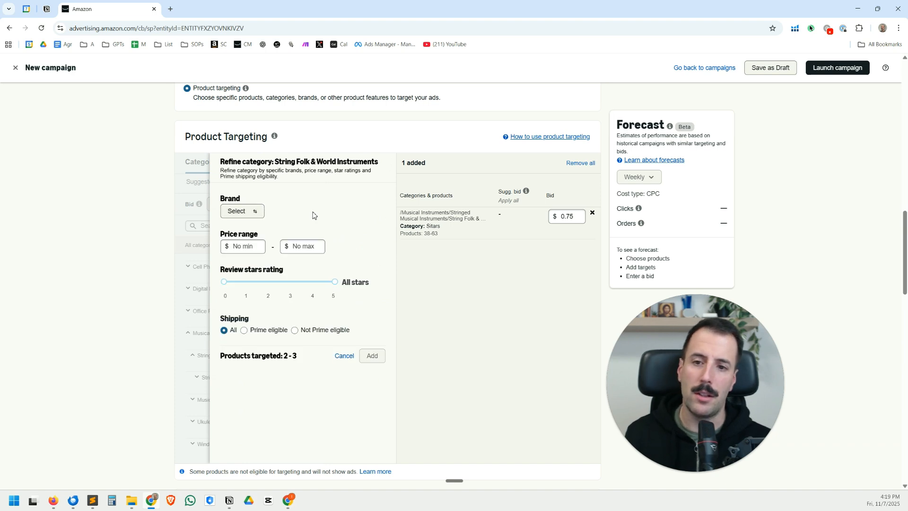
left_click(260, 211)
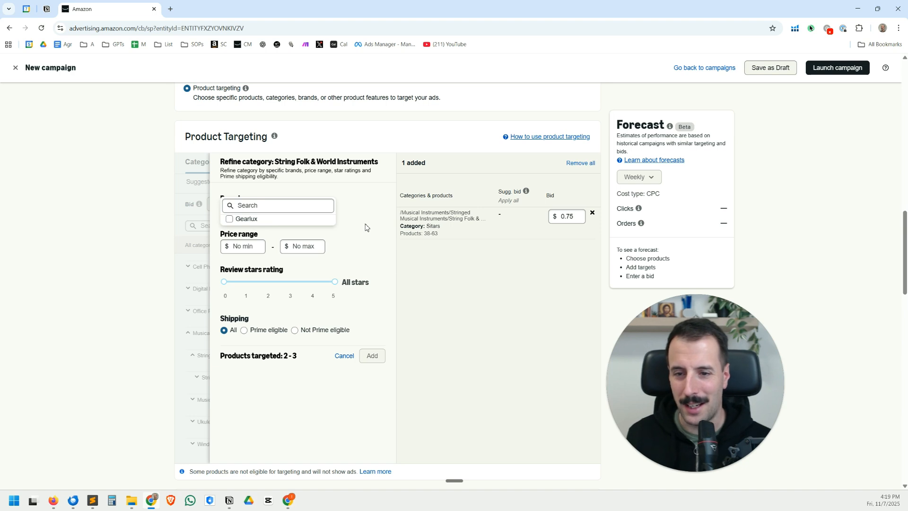
left_click(386, 211)
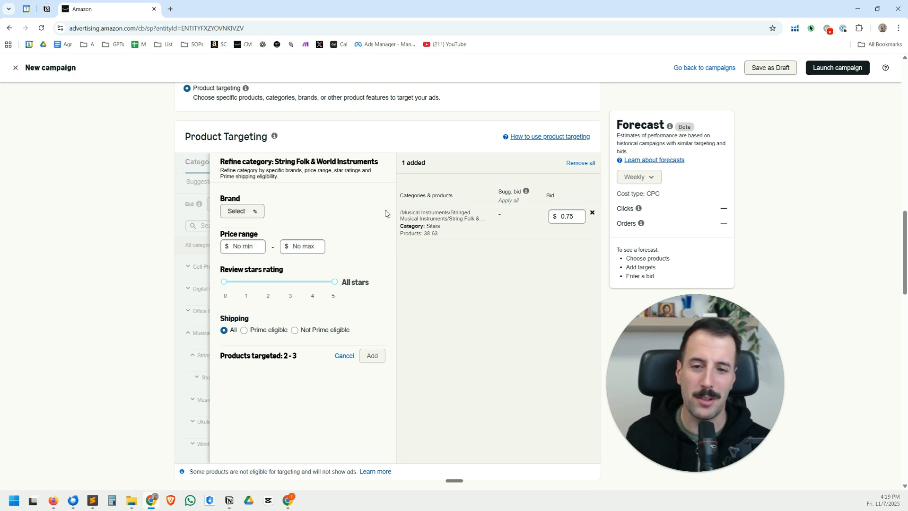
left_click(345, 356)
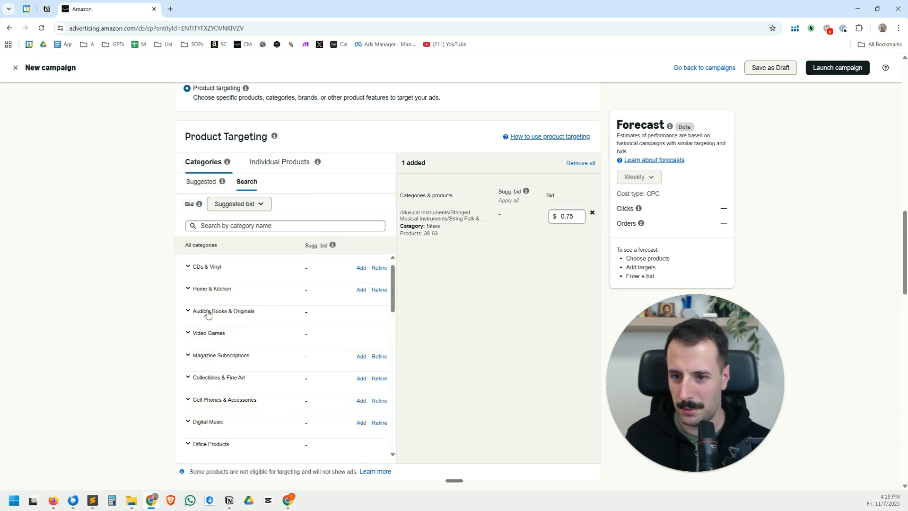
Open the refinement settings for Painting, Drawing & Art Supplies within the Arts, Crafts & Sewing category
scroll(208, 314, "up", 1)
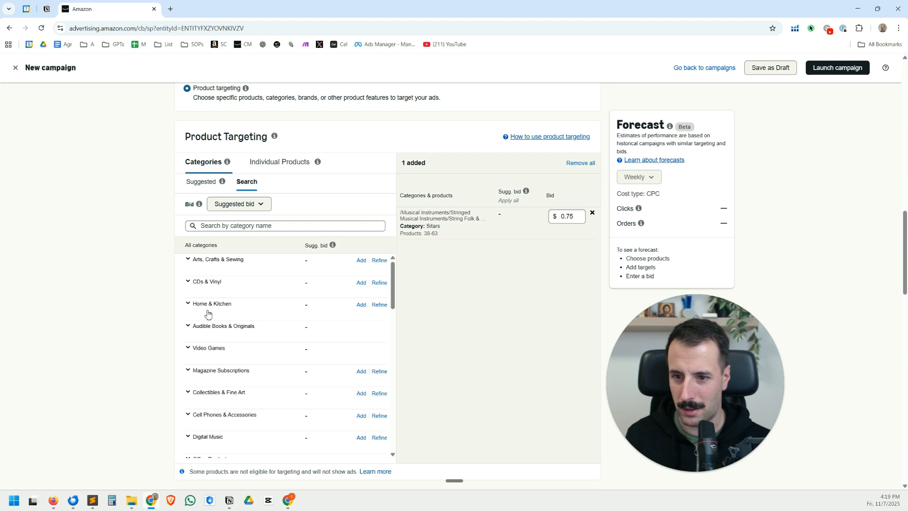
left_click(189, 261)
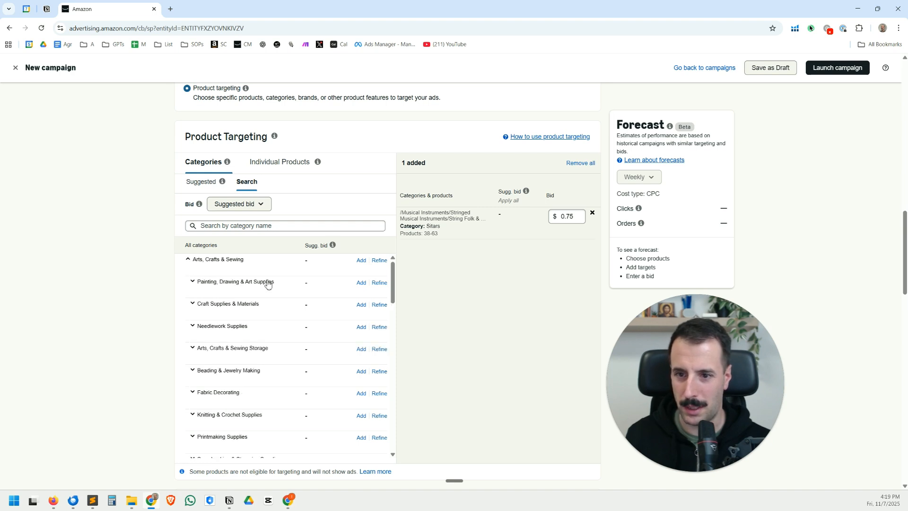
left_click(379, 283)
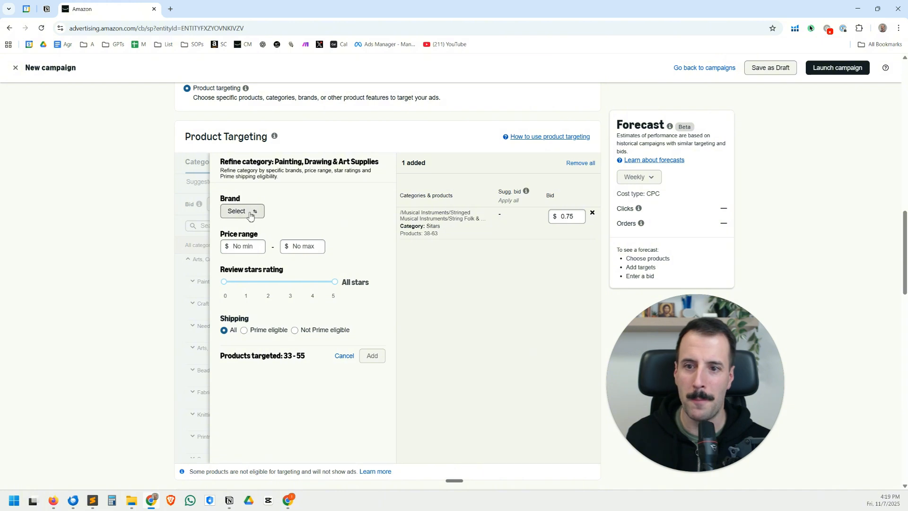
Try the Mandarin Moose and Cretacolor brand filters, clear each of them, and check the targeted products estimate
left_click(250, 214)
left_click(283, 175)
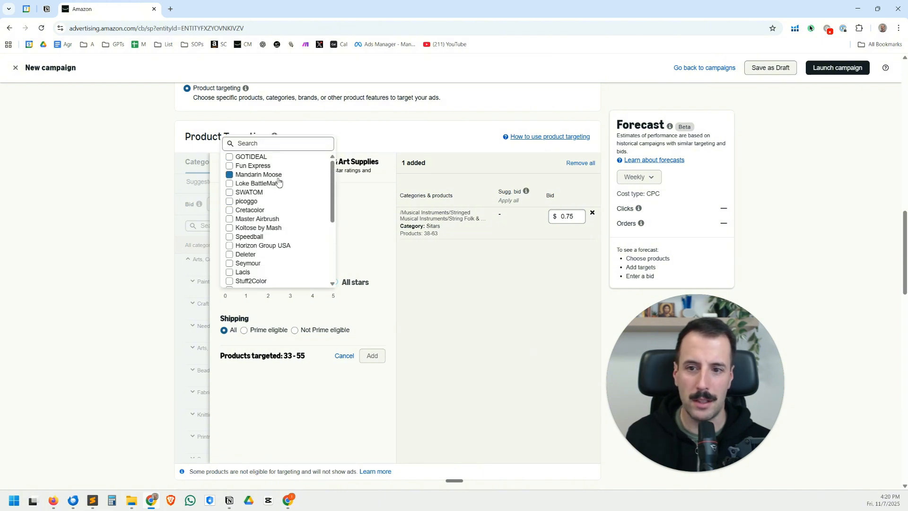
scroll(265, 197, "down", 3)
left_click(264, 195)
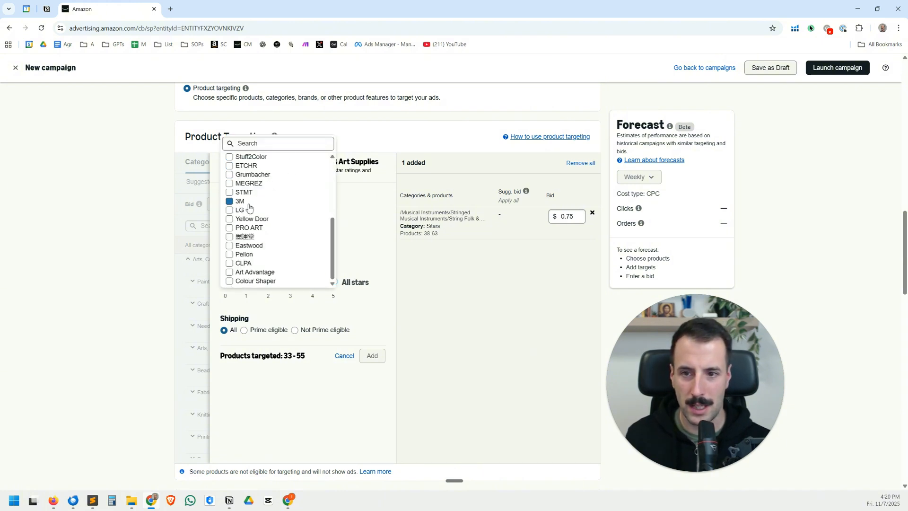
scroll(274, 201, "up", 3)
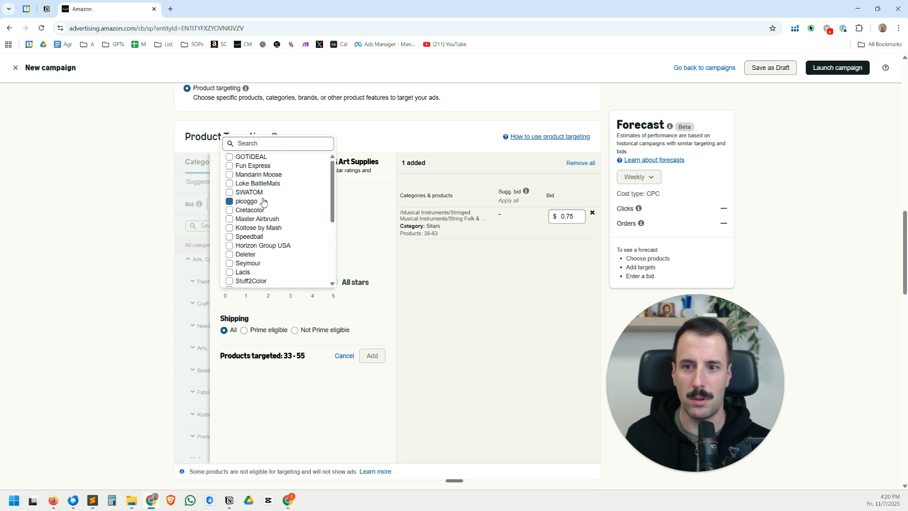
left_click(229, 176)
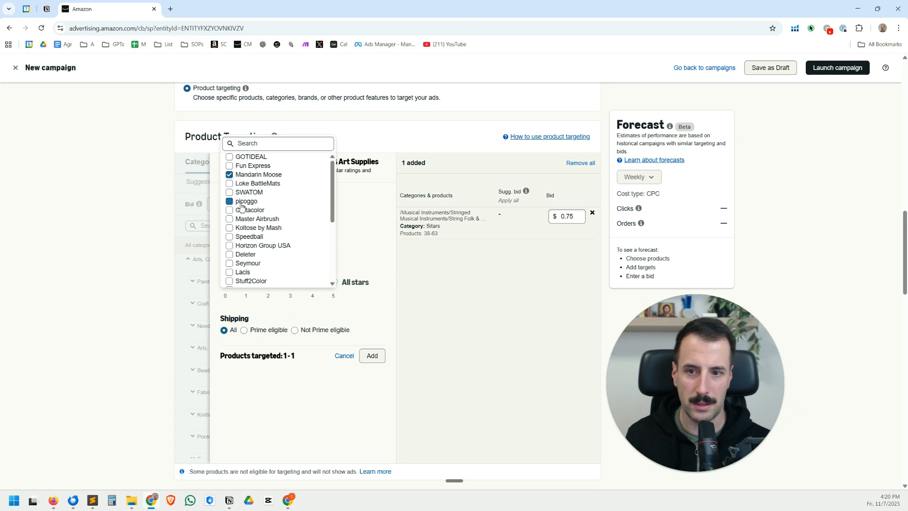
left_click(230, 177)
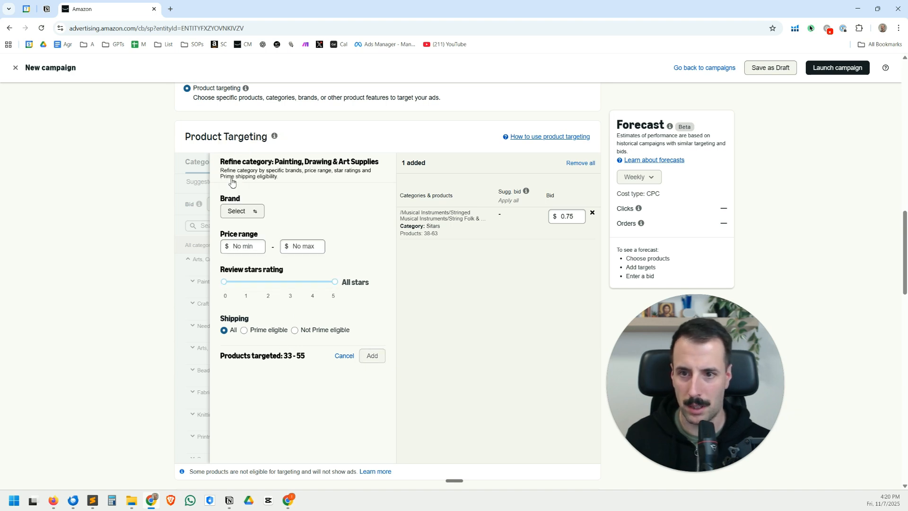
double_click(249, 213)
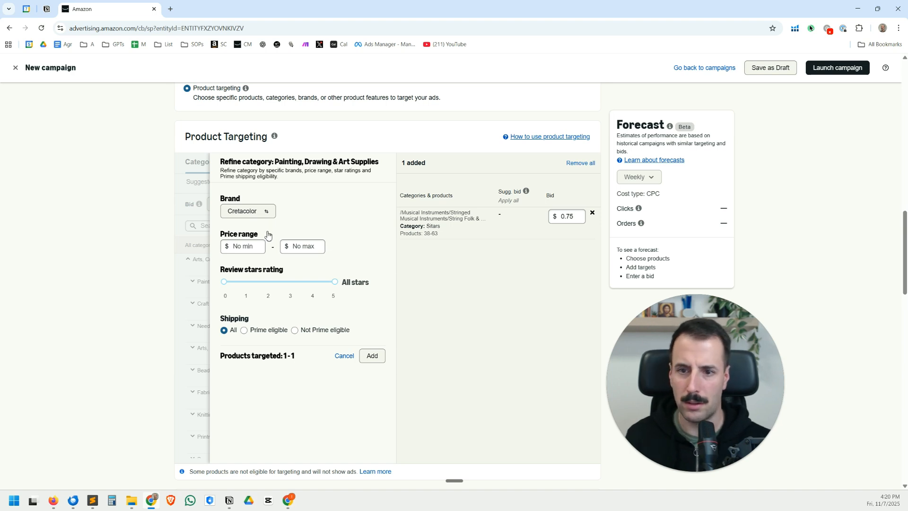
left_click(264, 212)
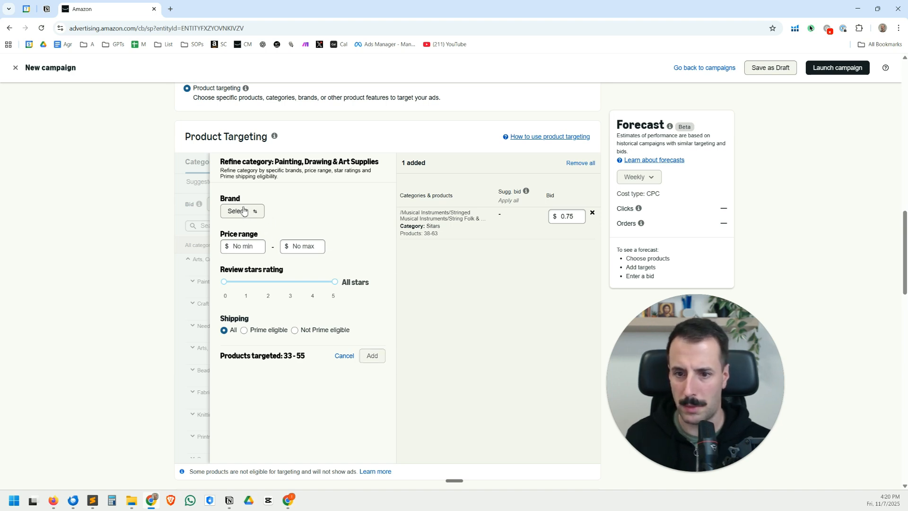
left_click_drag(240, 356, 307, 356)
left_click(307, 355)
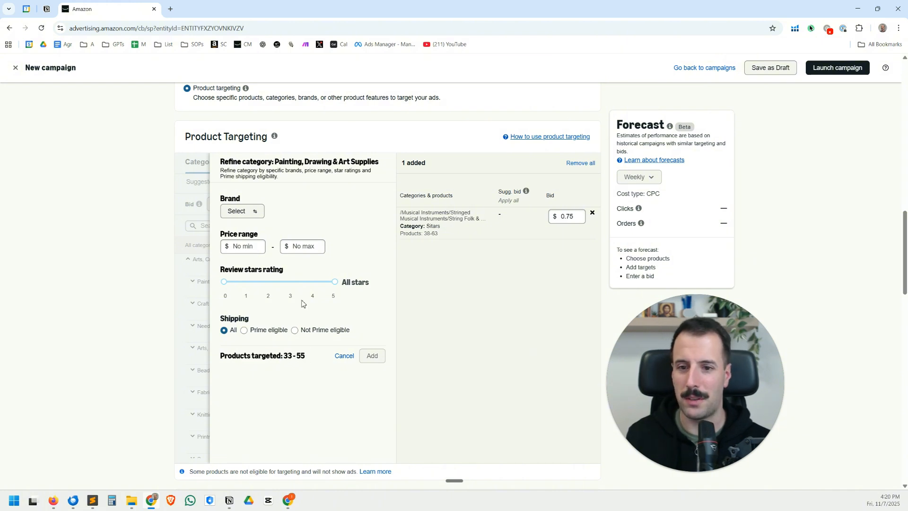
Set both the minimum and maximum of the category's price range to $1.00
left_click(242, 245)
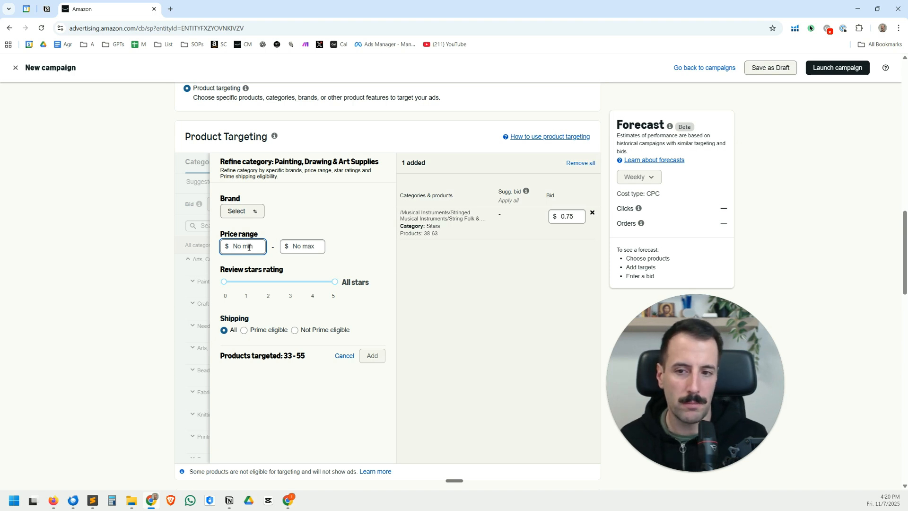
left_click(295, 246)
left_click(255, 246)
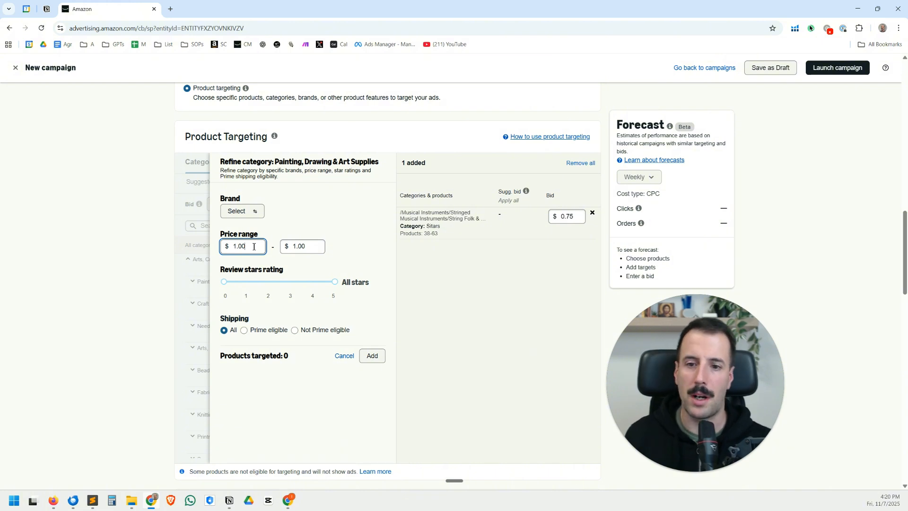
Limit the review rating to 0-3 stars and restrict shipping to Prime eligible products
left_click(335, 282)
left_click_drag(336, 283, 291, 282)
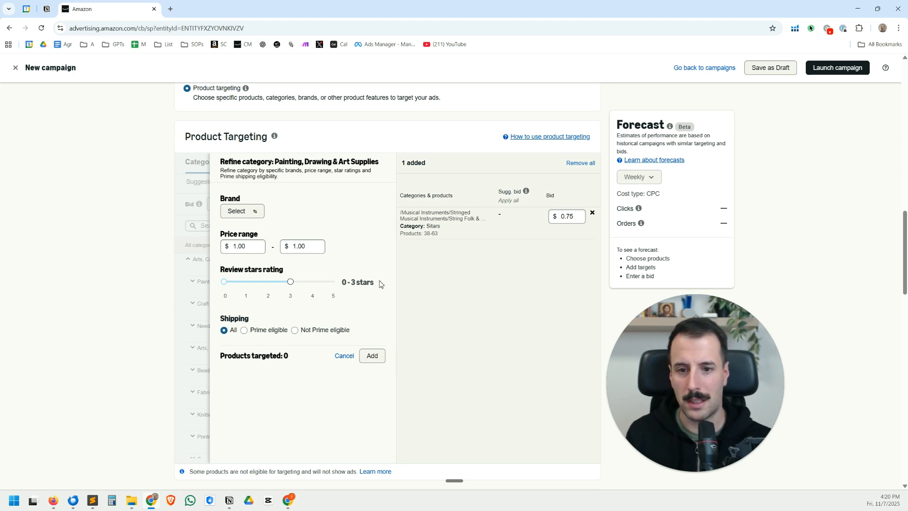
left_click(243, 330)
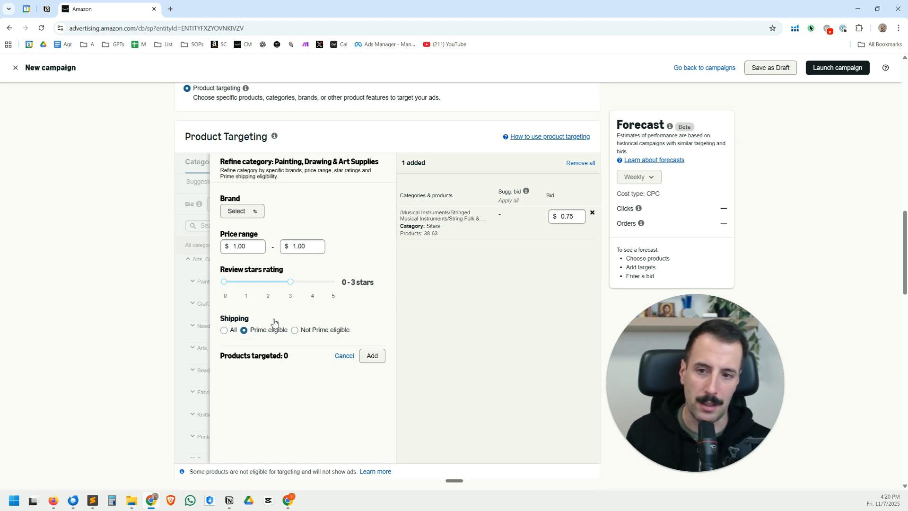
Check the targeted products estimate and add the refined Painting, Drawing & Art Supplies category as a target with a $0.75 bid
scroll(367, 264, "up", 1)
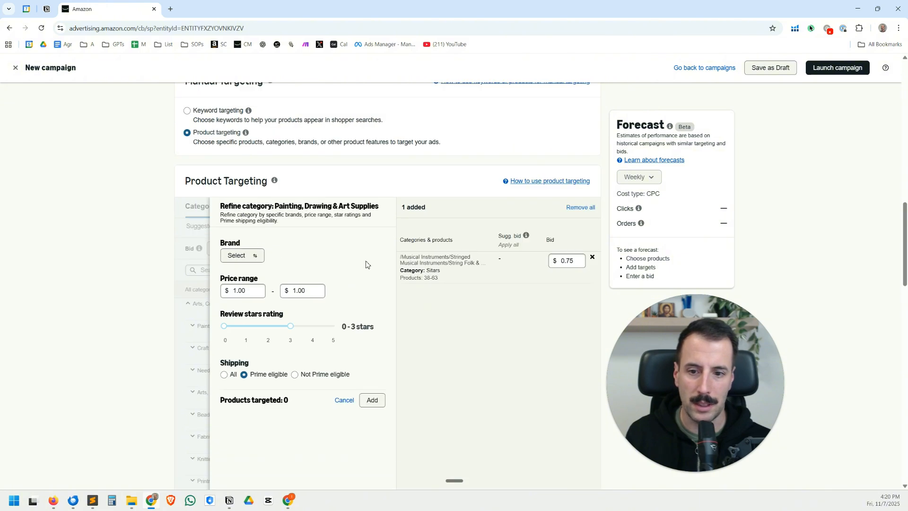
scroll(367, 263, "down", 1)
left_click_drag(290, 356, 244, 358)
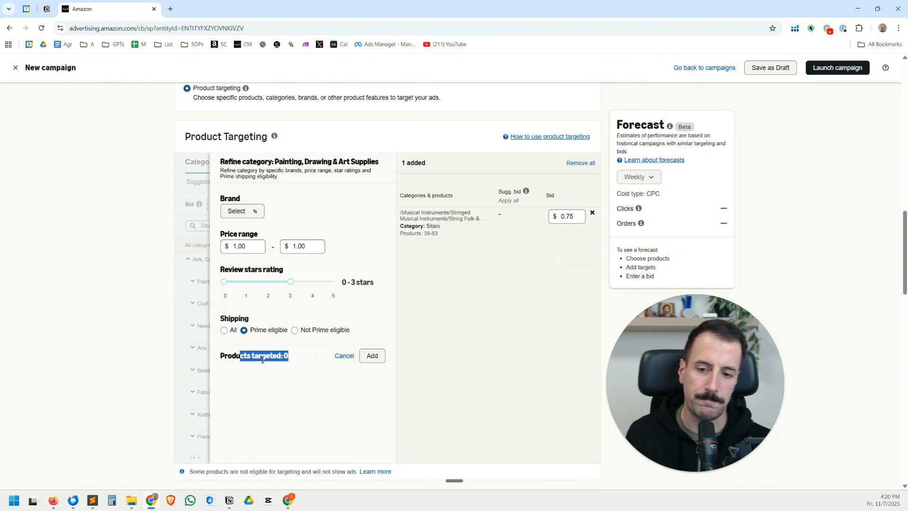
left_click(248, 361)
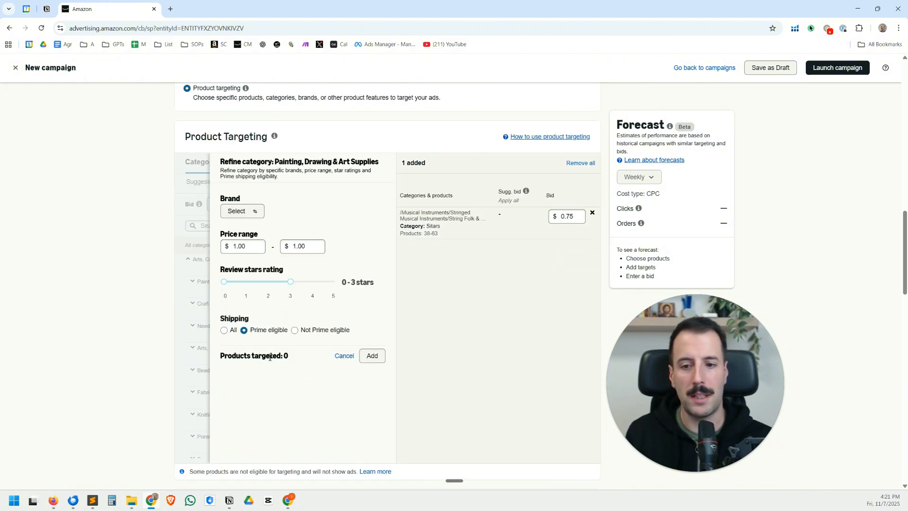
left_click_drag(271, 357, 308, 360)
left_click(265, 358)
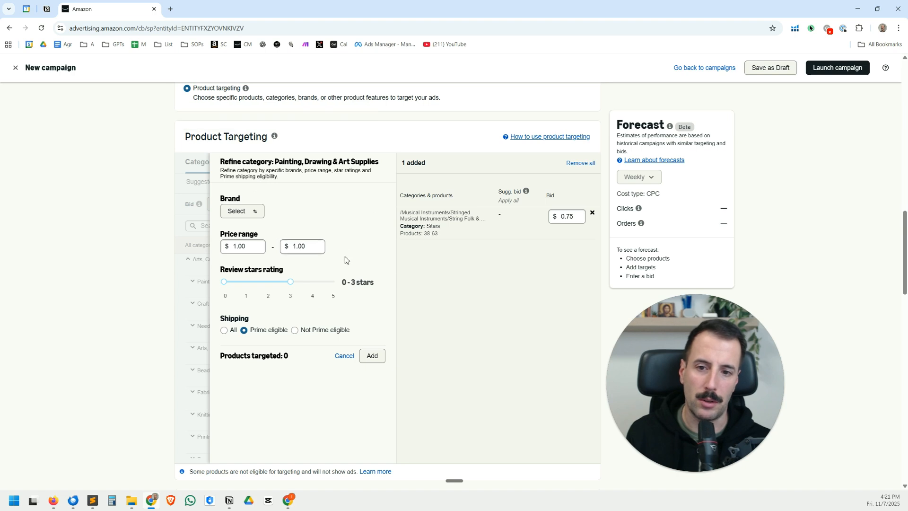
left_click(373, 357)
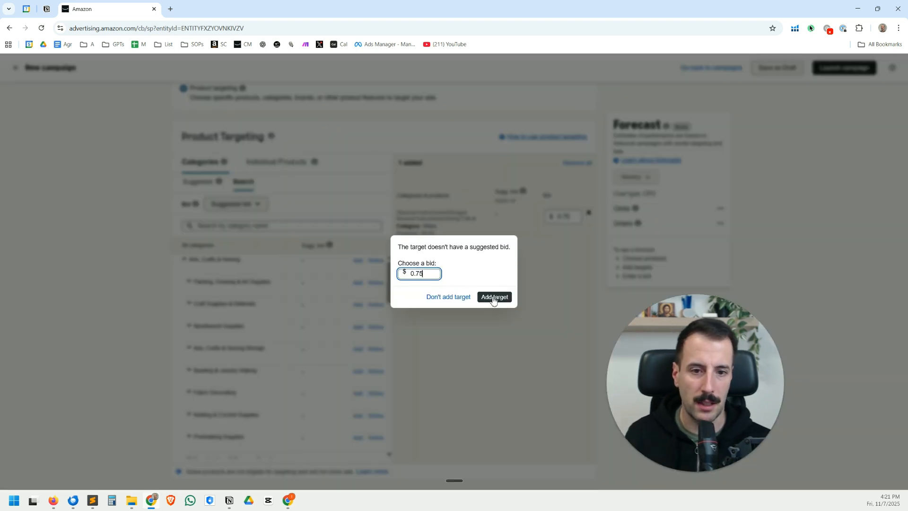
left_click(492, 298)
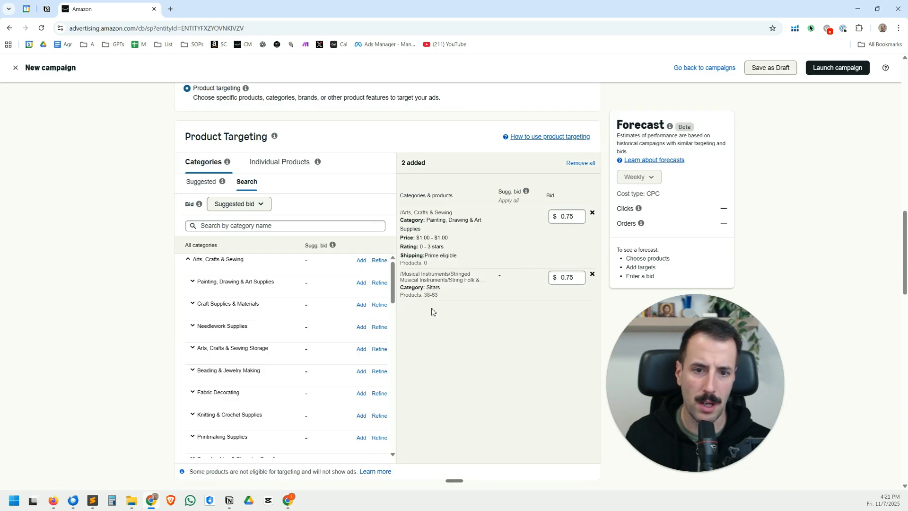